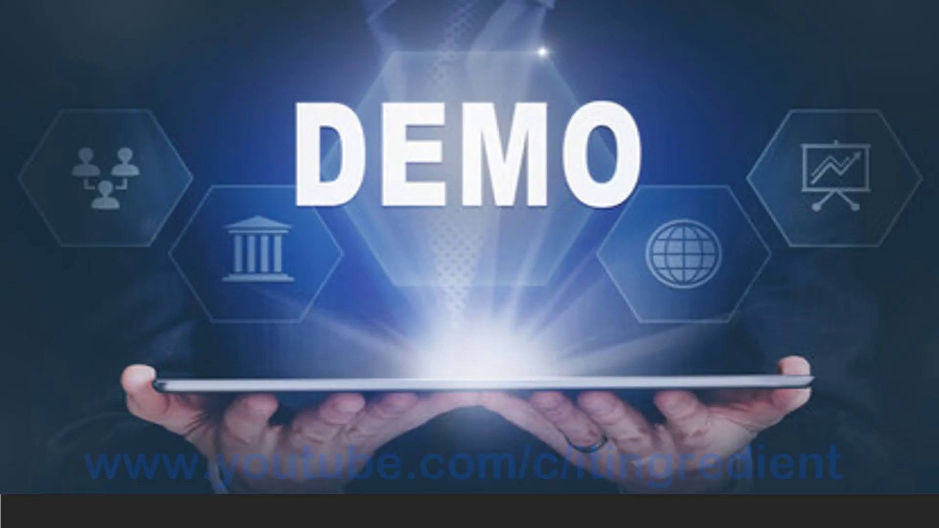
# Advance the PowerPoint slideshow from the DEMO slide to the Restrictions Configured slide
pyautogui.click(567, 197)
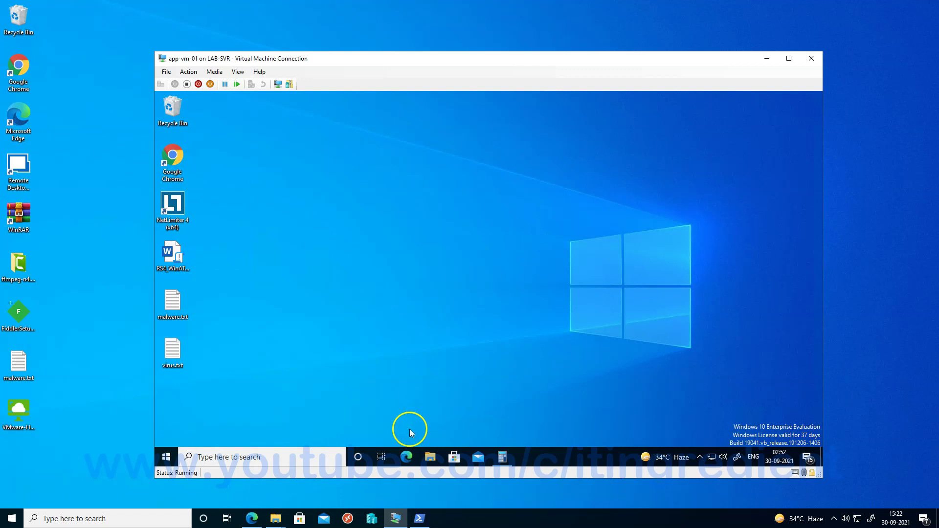
# Launch Edge in the VM, search 'face', and open Facebook to show it blocked
pyautogui.click(405, 456)
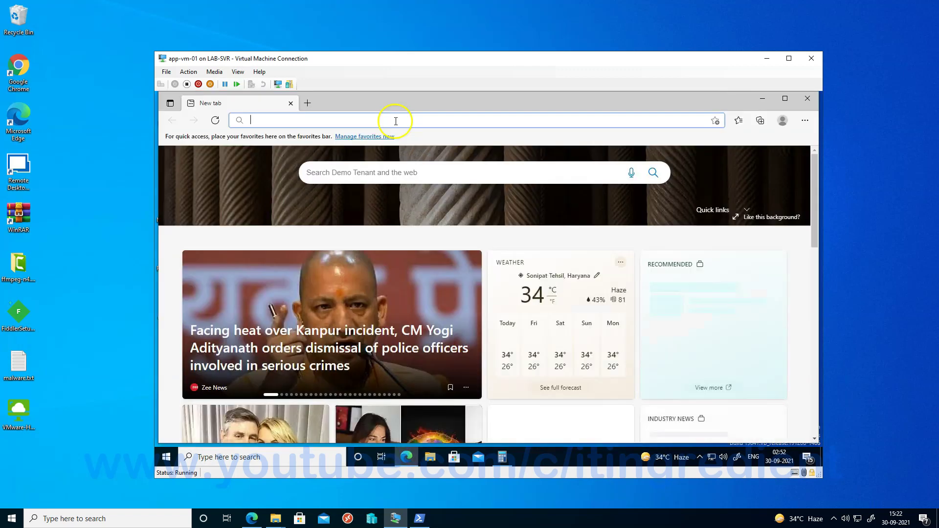
pyautogui.write('face')
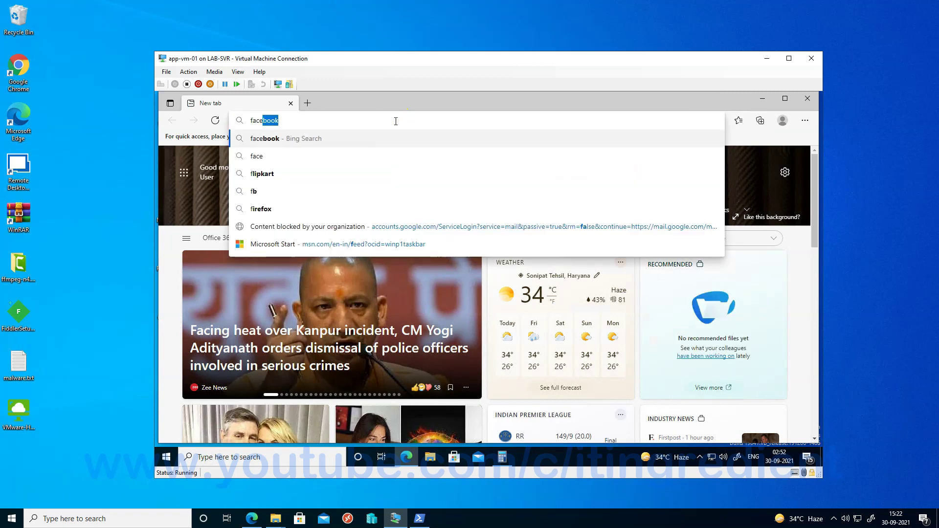
pyautogui.press('Return')
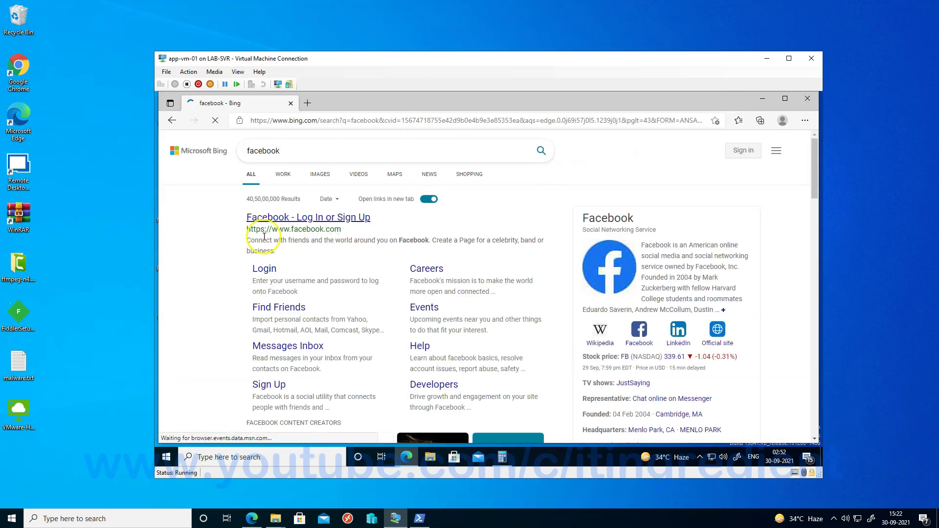
pyautogui.click(264, 218)
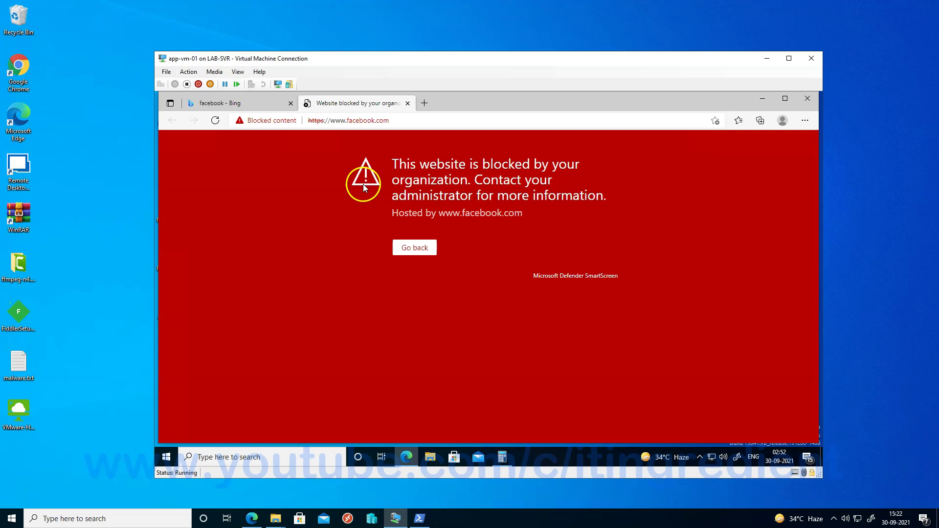
pyautogui.moveTo(409, 214); pyautogui.dragTo(526, 216)
pyautogui.click(389, 120)
pyautogui.doubleClick(392, 118)
pyautogui.tripleClick(392, 119)
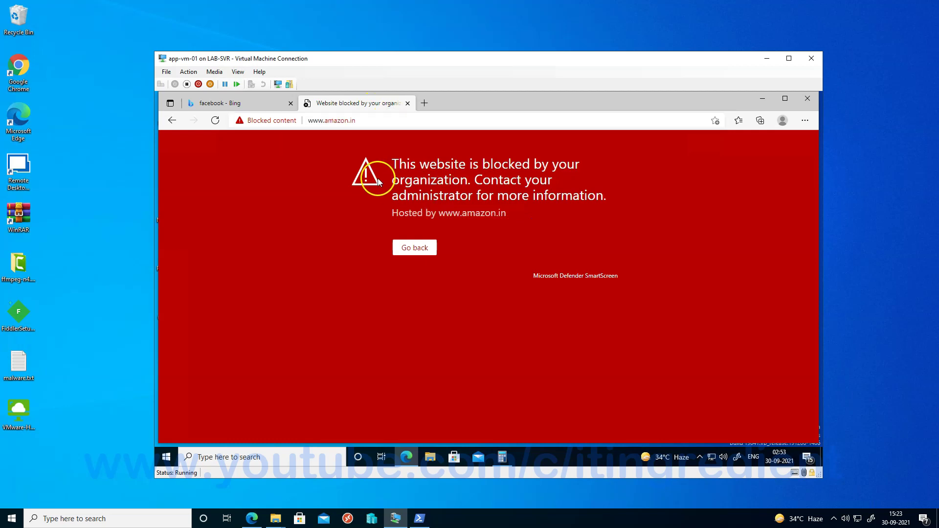
pyautogui.click(327, 120)
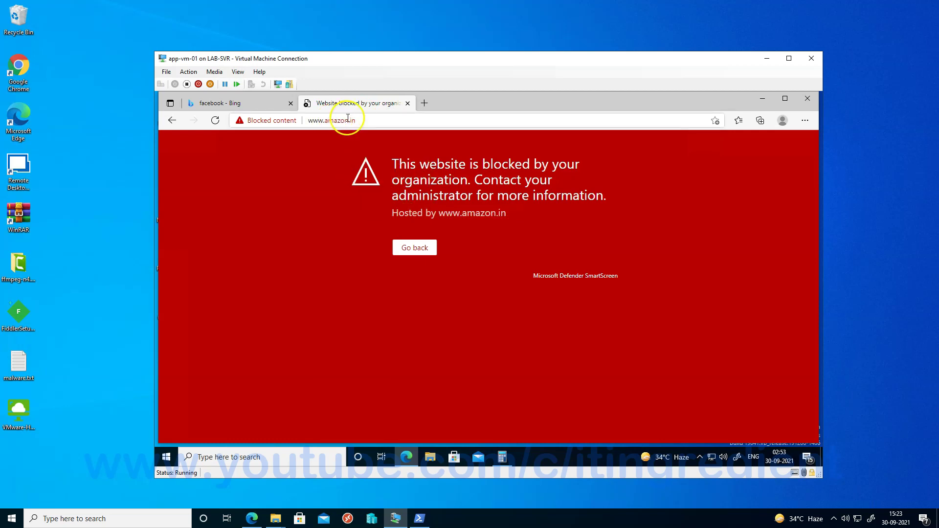
# In a new tab, search 'twitter' and open Twitter to show it blocked
pyautogui.click(423, 104)
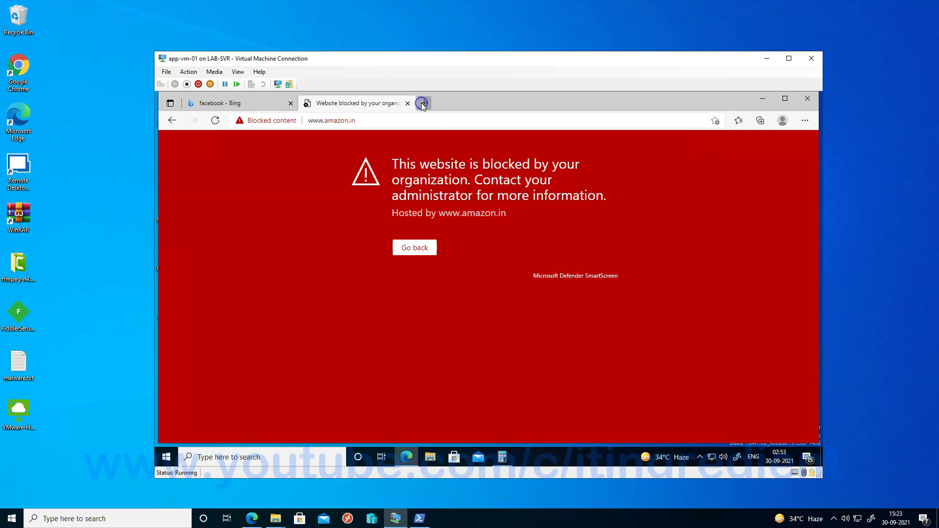
pyautogui.click(407, 120)
pyautogui.write('twii')
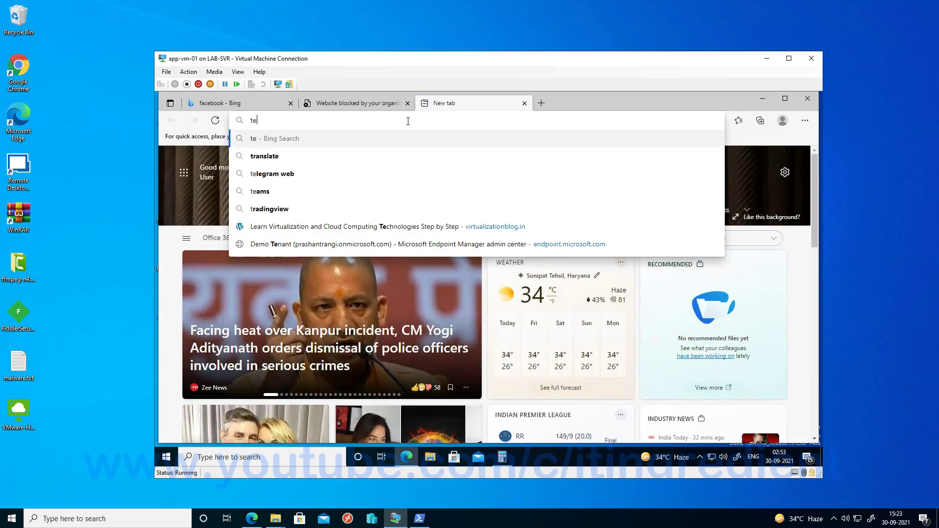
pyautogui.press('BackSpace')
pyautogui.write('tte')
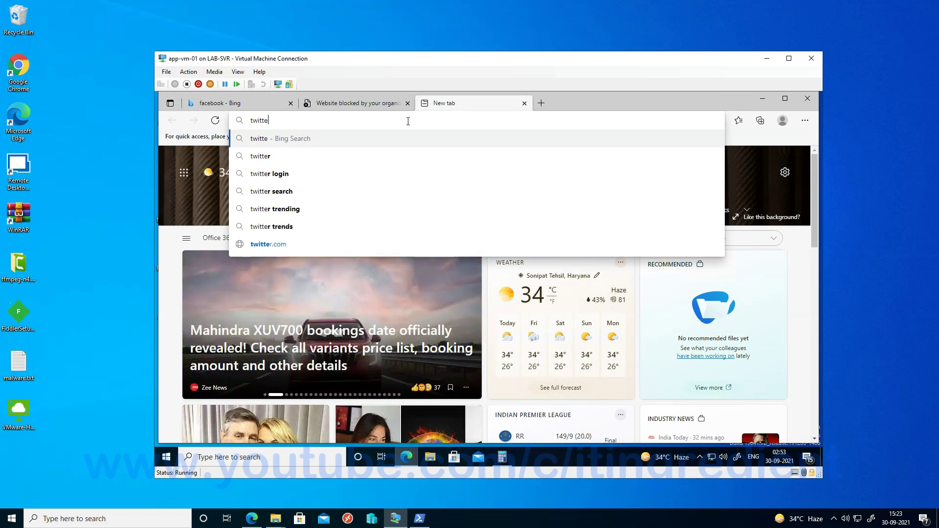
pyautogui.write('r')
pyautogui.press('Return')
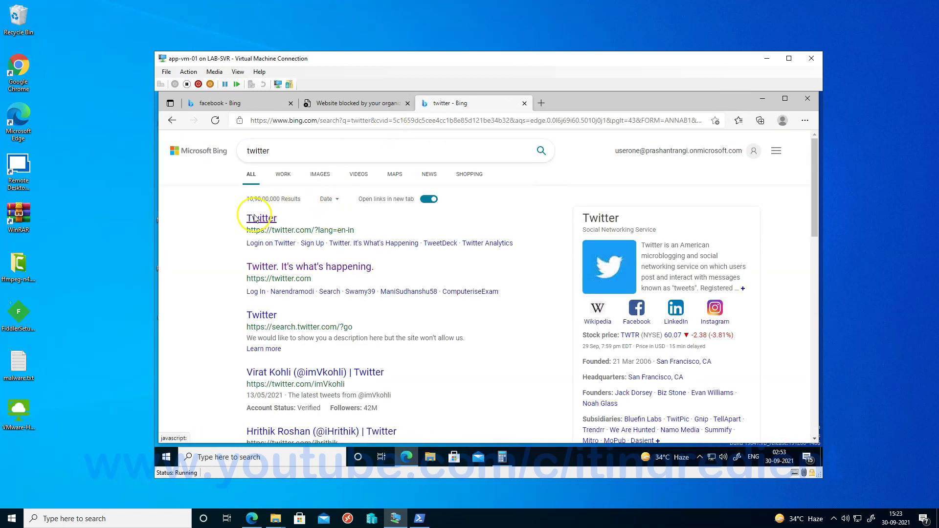
pyautogui.click(252, 218)
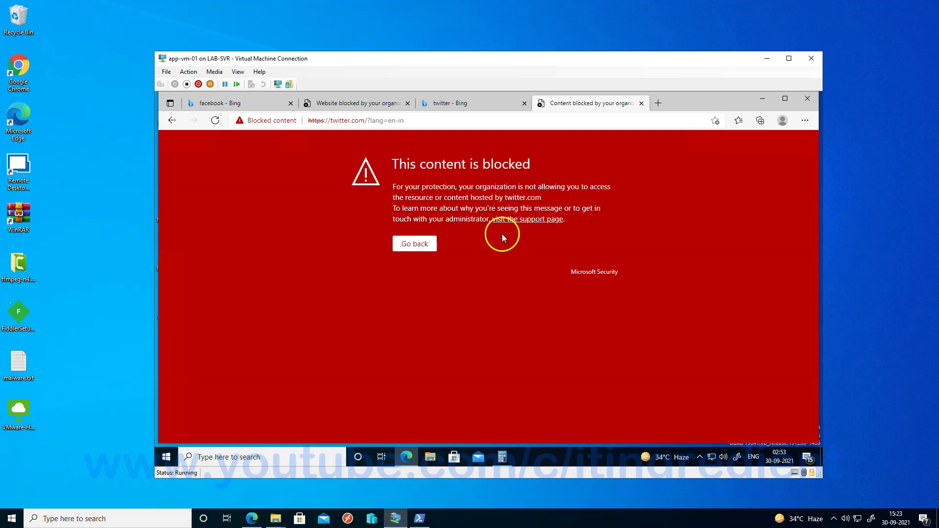
pyautogui.moveTo(407, 220); pyautogui.dragTo(468, 211)
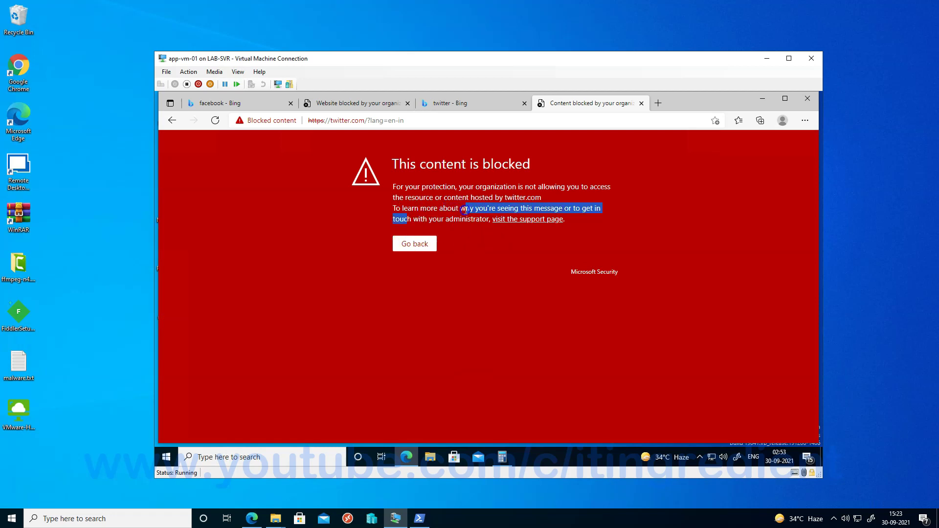
# Open gmail.com in another new tab
pyautogui.click(658, 103)
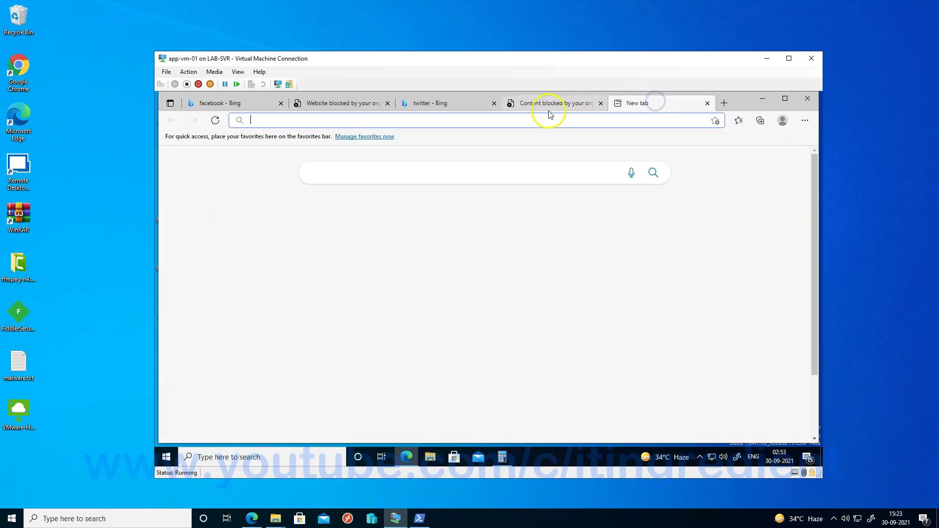
pyautogui.write('gmail')
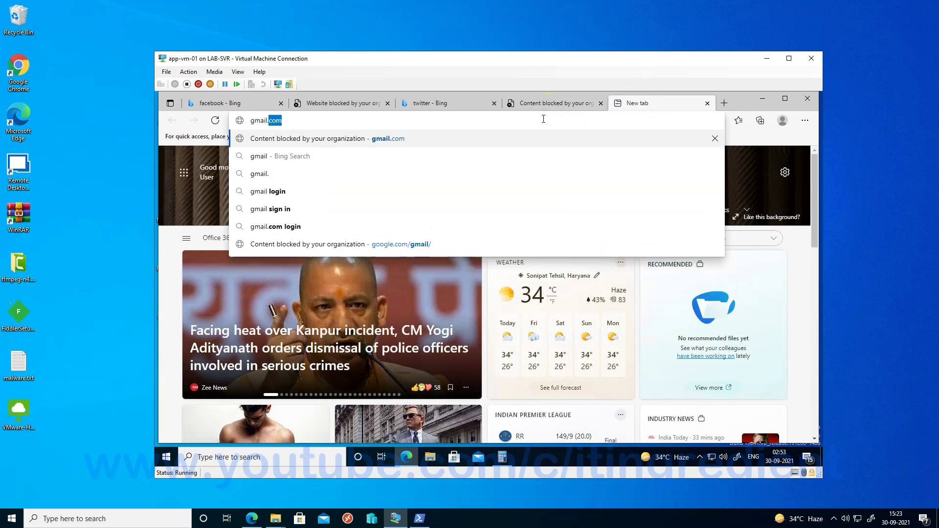
pyautogui.press('Return')
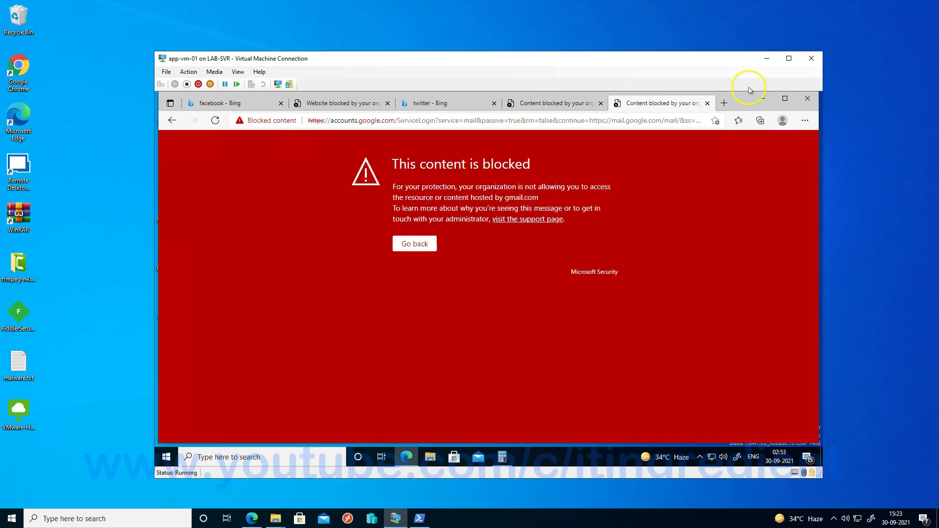
# Load web.whatsapp.com in a new tab to show it blocked, then minimize Edge
pyautogui.click(725, 104)
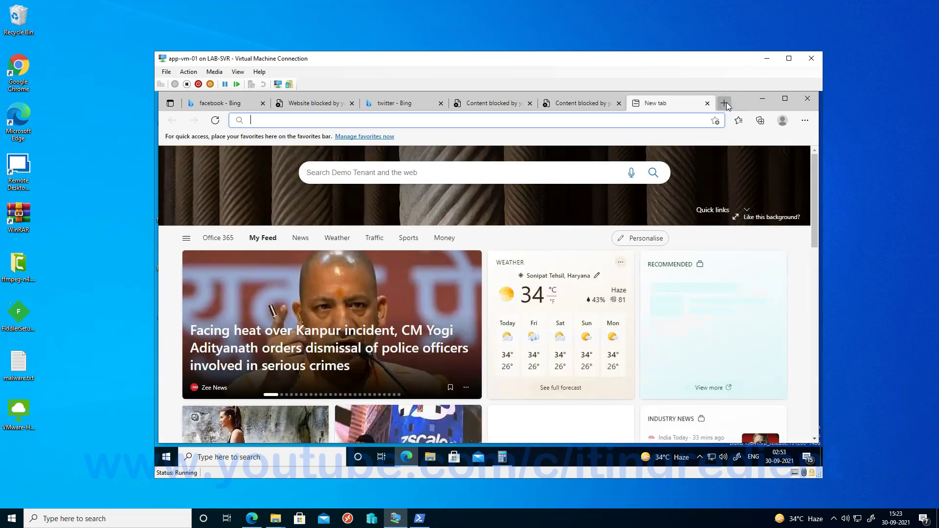
pyautogui.write('web.')
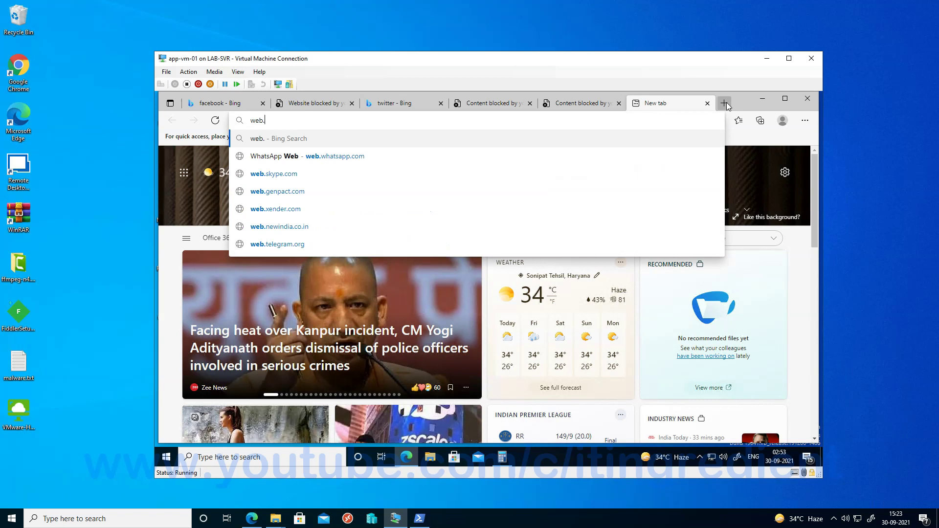
pyautogui.press('Down')
pyautogui.press('Return')
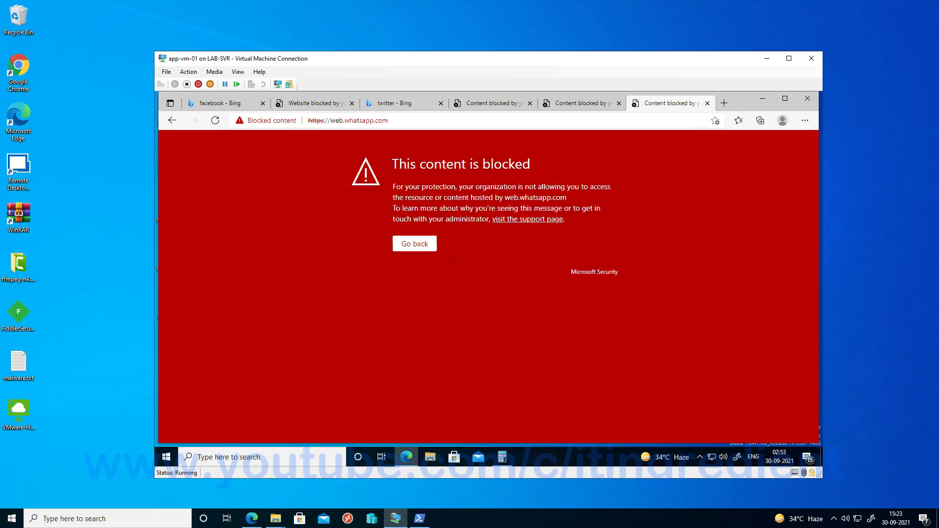
pyautogui.click(762, 99)
# Launch Chrome in the VM, search 'twitter', and open the Twitter result
pyautogui.click(761, 99)
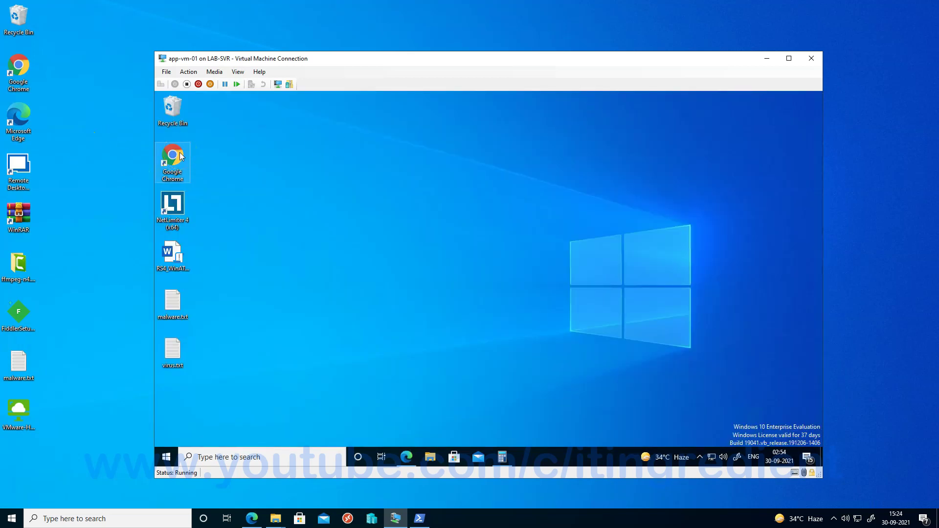
pyautogui.click(362, 154)
pyautogui.click(362, 154)
pyautogui.click(331, 115)
pyautogui.write('twitter')
pyautogui.press('Return')
pyautogui.click(294, 236)
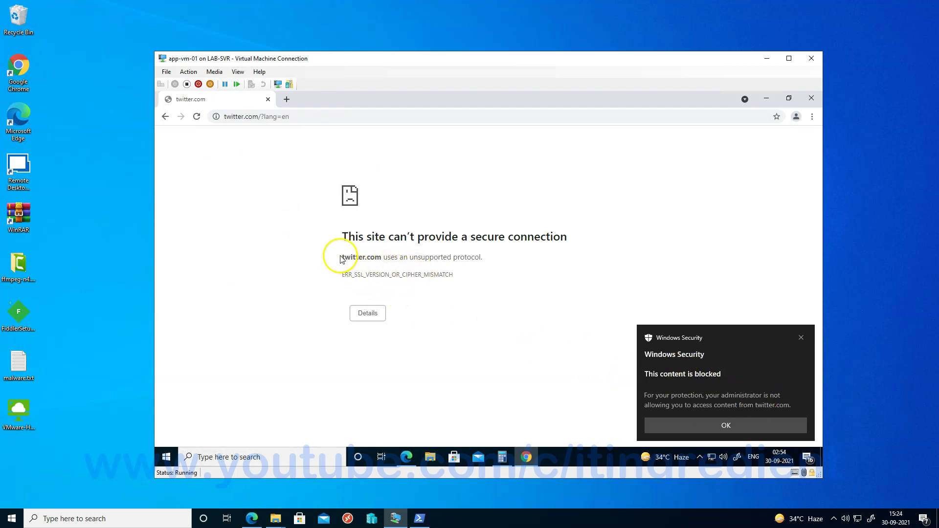
# Open web.whatsapp.com and gmail.com in new tabs, both failing with SSL errors
pyautogui.click(286, 98)
pyautogui.write('we')
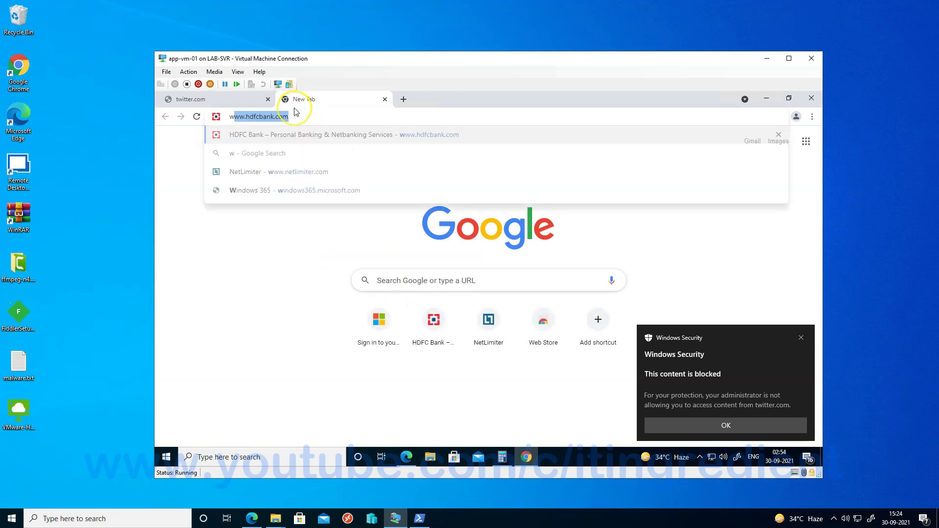
pyautogui.write('b.wh')
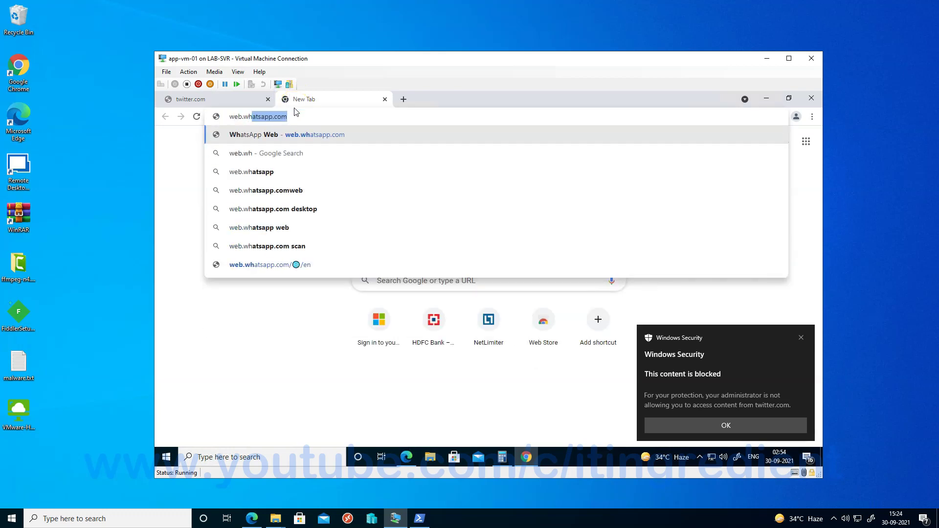
pyautogui.press('Return')
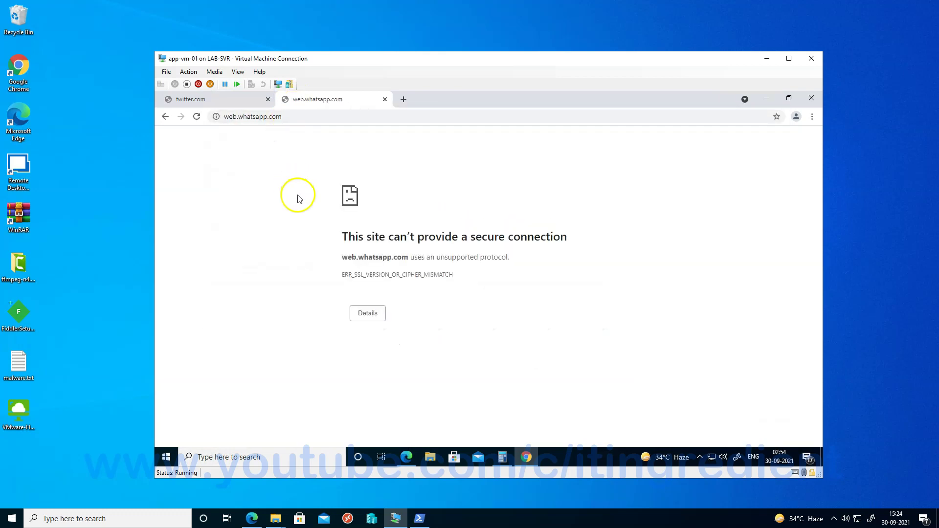
pyautogui.click(404, 99)
pyautogui.click(341, 118)
pyautogui.write('g')
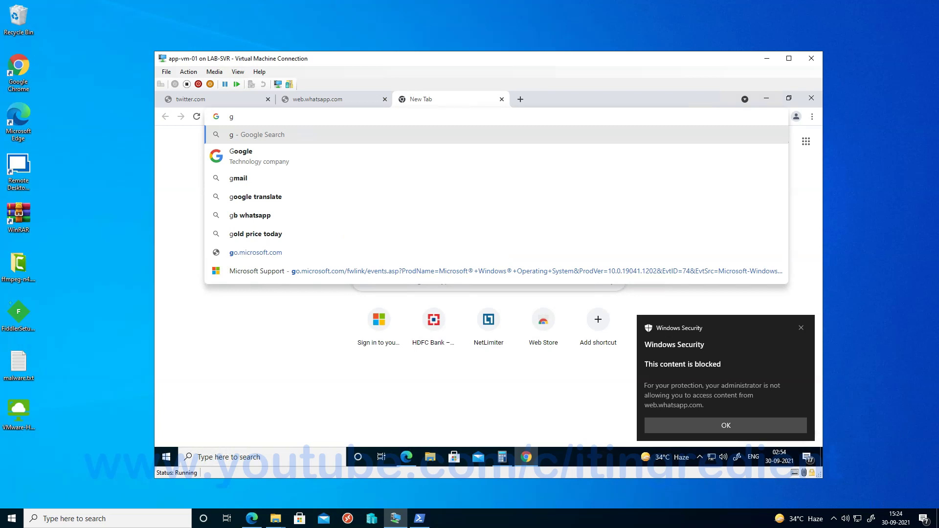
pyautogui.write('mail.com')
pyautogui.press('Return')
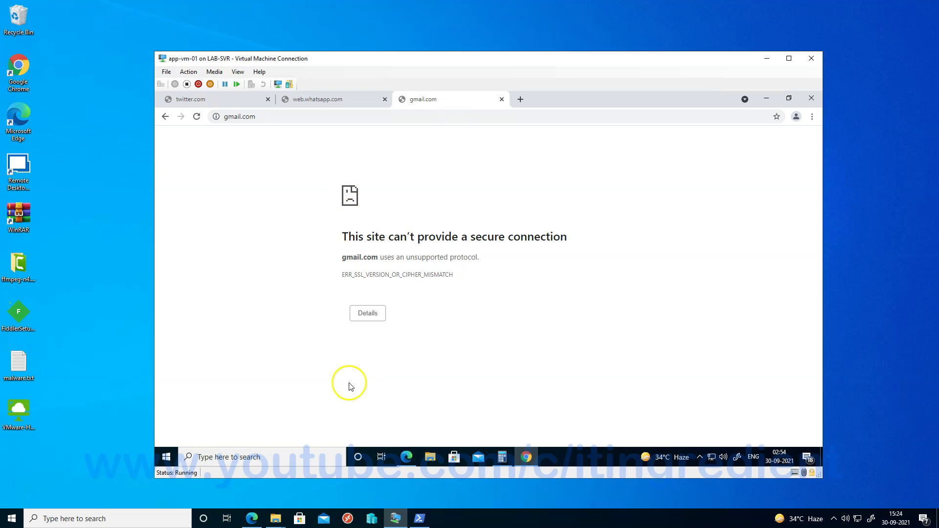
# Launch Remote Desktop Manager on the host and select the 20.204.46.160:3389 entry
pyautogui.click(10, 521)
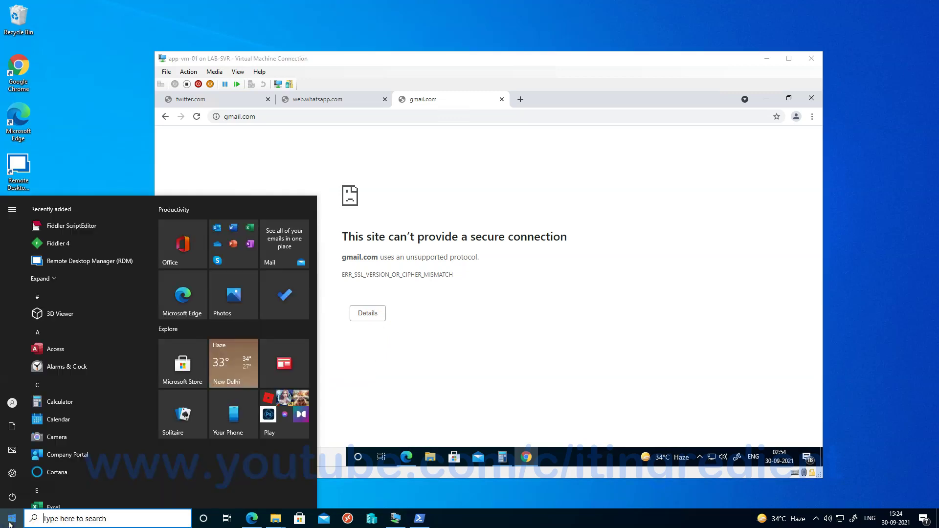
pyautogui.write('re')
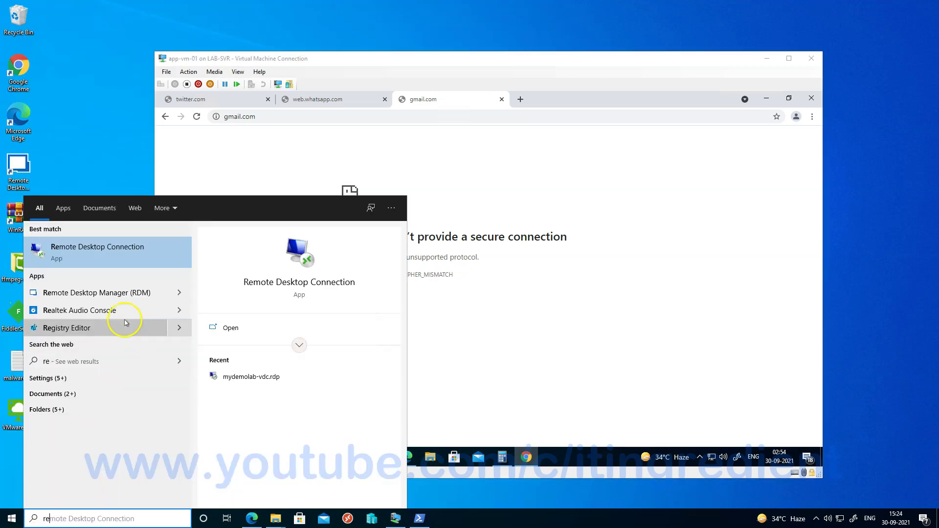
pyautogui.click(109, 294)
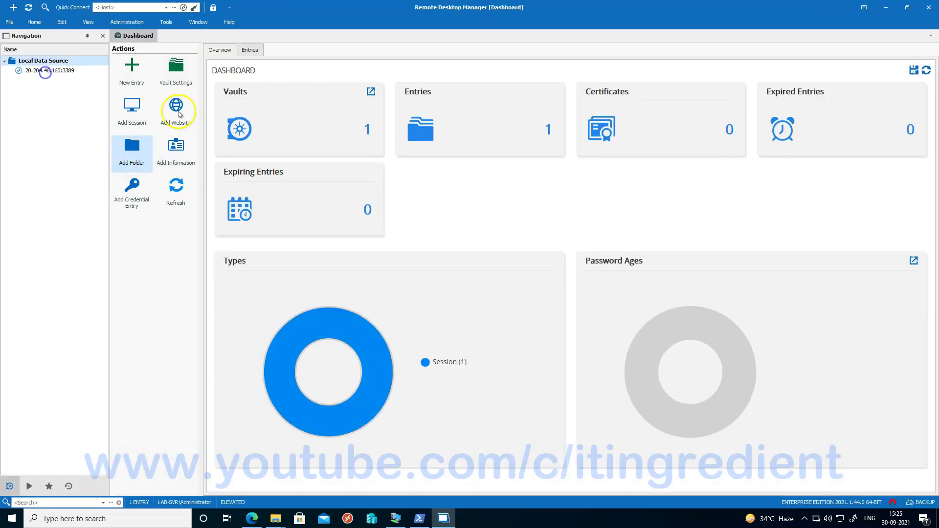
pyautogui.click(47, 71)
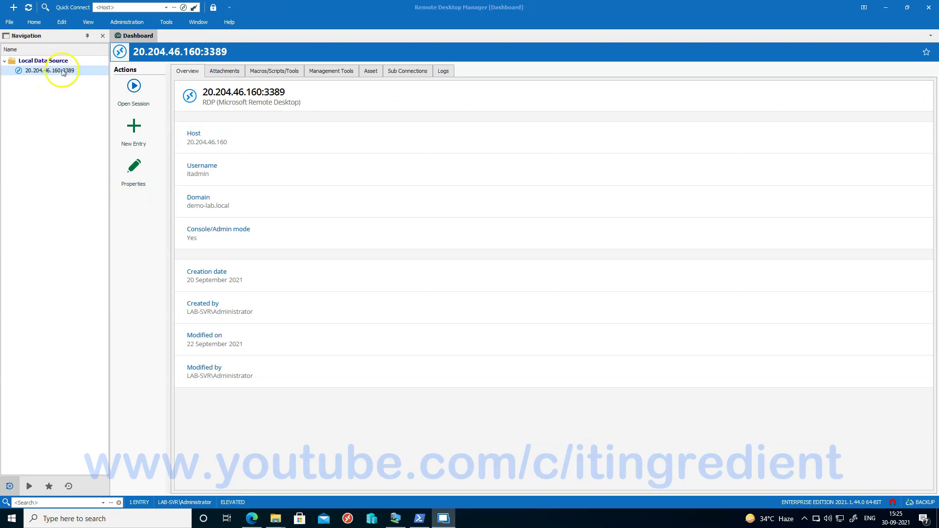
# Connect to 20.204.46.160:3389 with the account password and open the remote Start menu
pyautogui.doubleClick(63, 71)
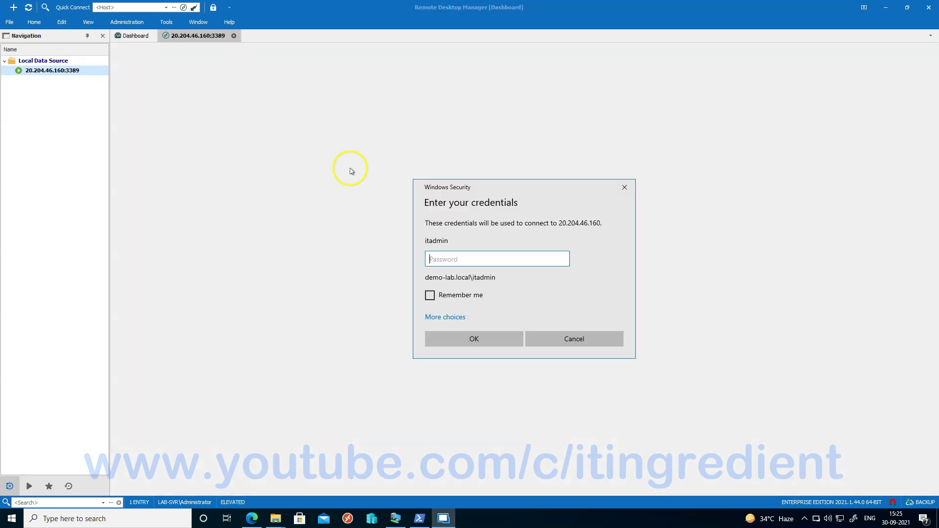
pyautogui.click(456, 260)
pyautogui.write('•••••••••••••')
pyautogui.press('Return')
pyautogui.click(347, 274)
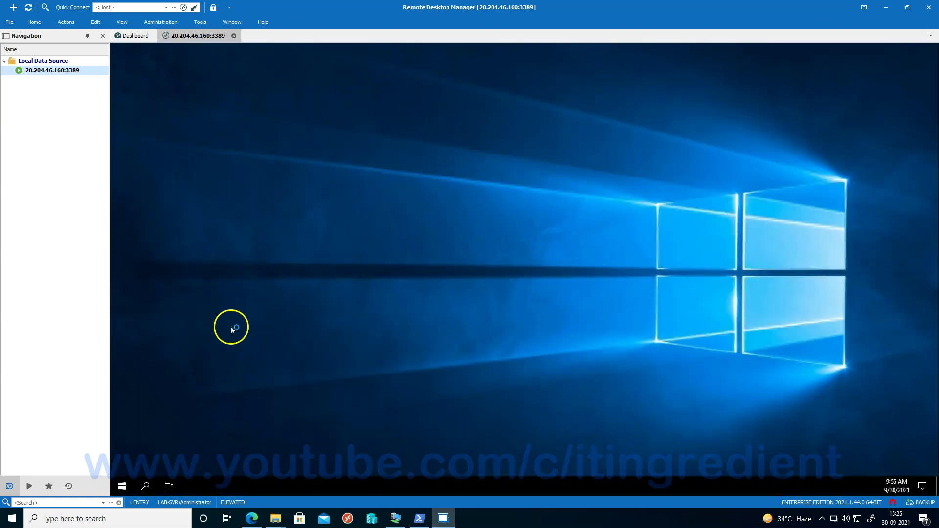
pyautogui.click(121, 485)
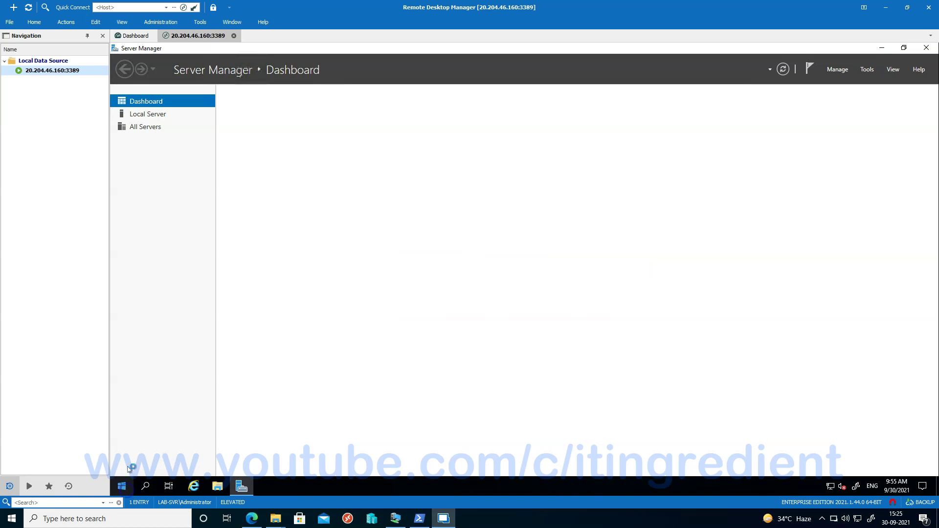
pyautogui.moveTo(395, 521)
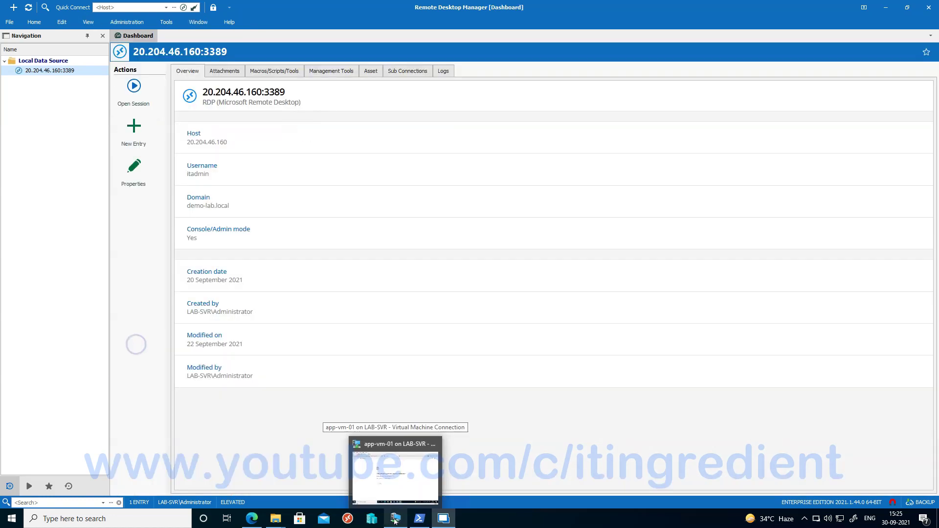
# From the VM, run mstsc and connect to 20.204.46.160:3389, which gets blocked
pyautogui.click(394, 477)
pyautogui.click(177, 456)
pyautogui.write('mstsc')
pyautogui.press('Return')
pyautogui.click(540, 211)
pyautogui.click(518, 211)
pyautogui.write('20.204.46.160:3389')
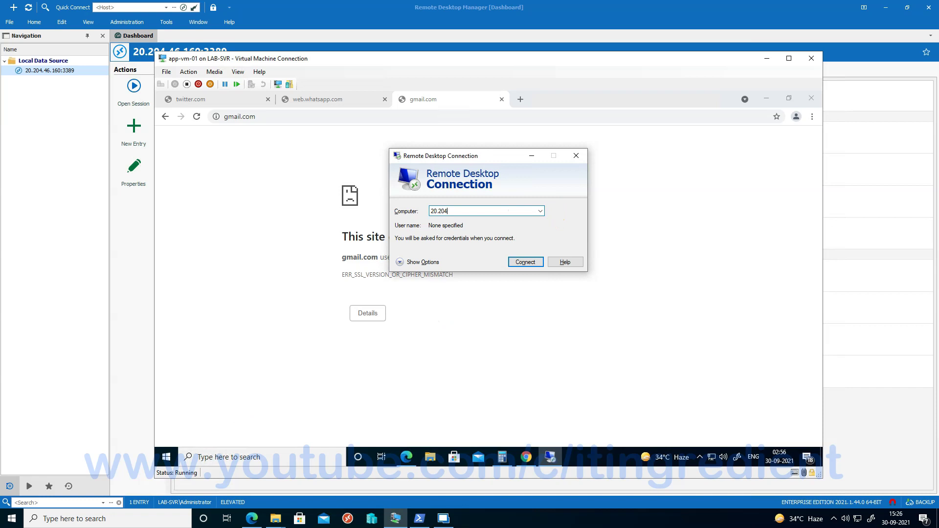
pyautogui.press('Return')
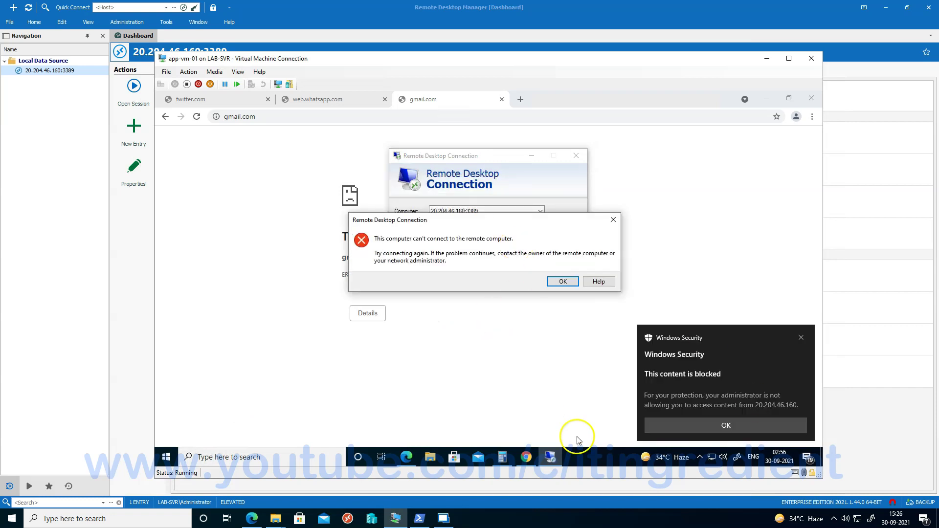